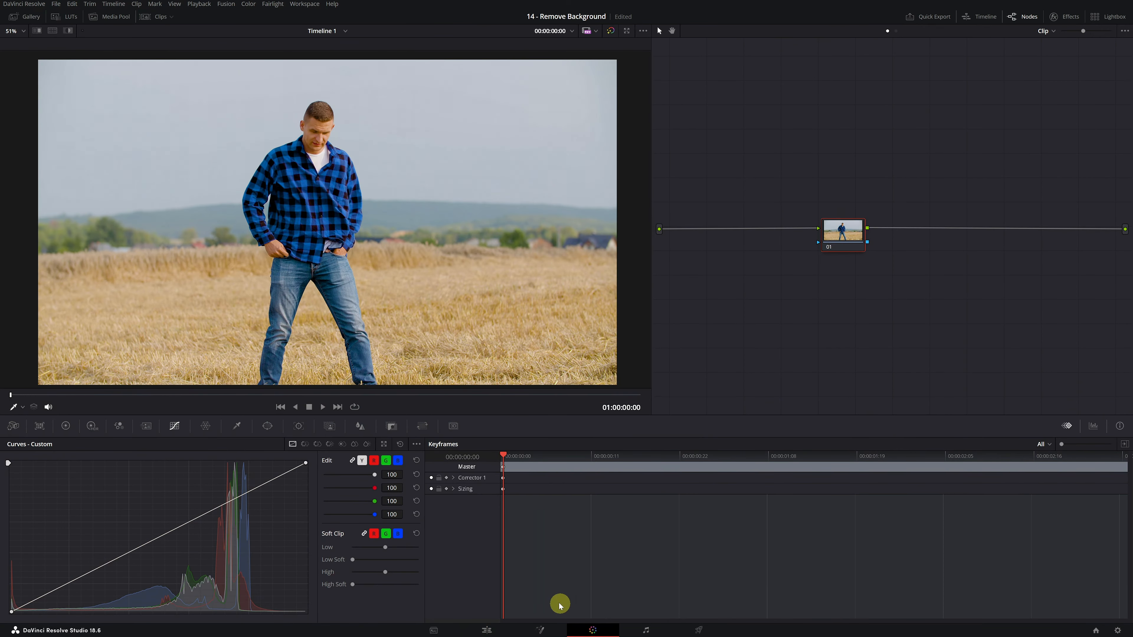
# Set up a Magic Mask with Better quality and paint a stroke over the man's whole body at frame 00:00:00:21
pyautogui.click(329, 429)
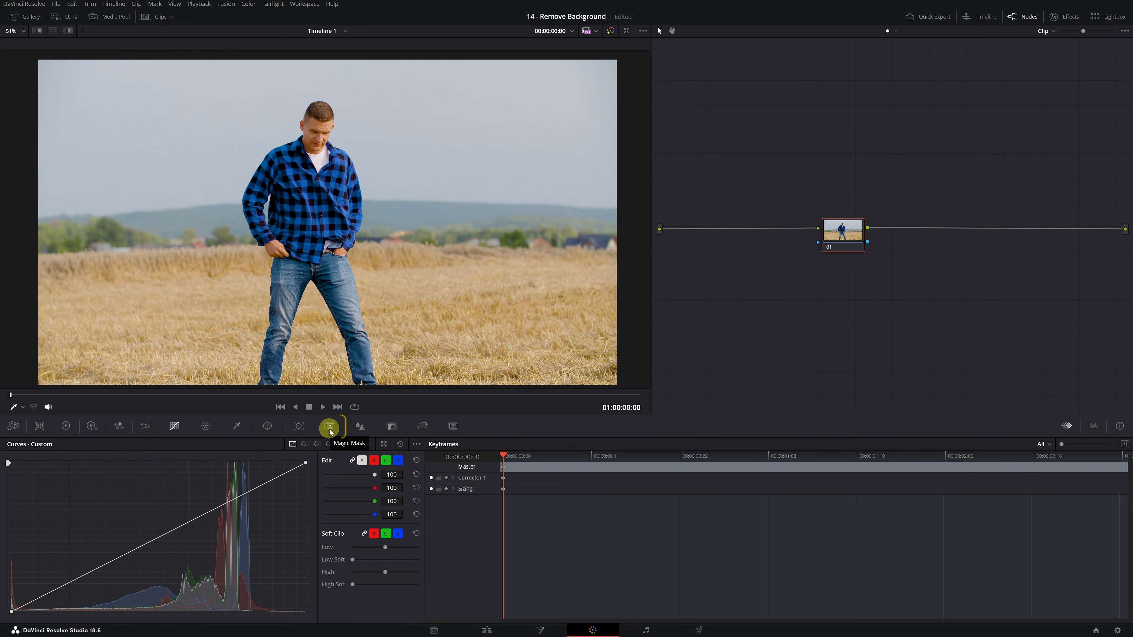
pyautogui.click(329, 427)
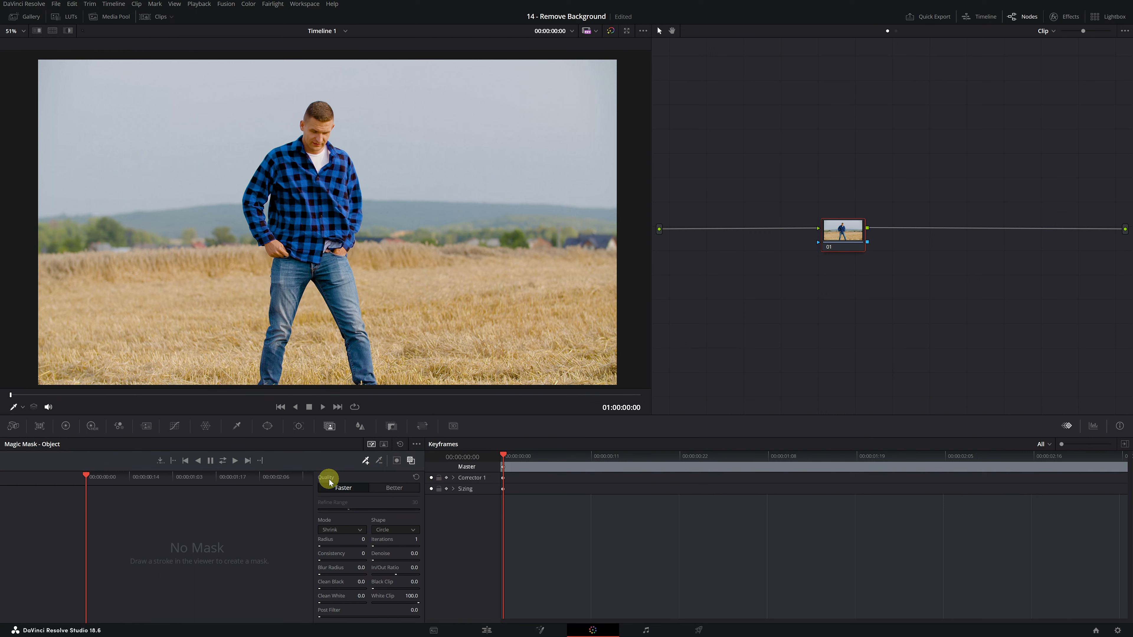
pyautogui.click(385, 489)
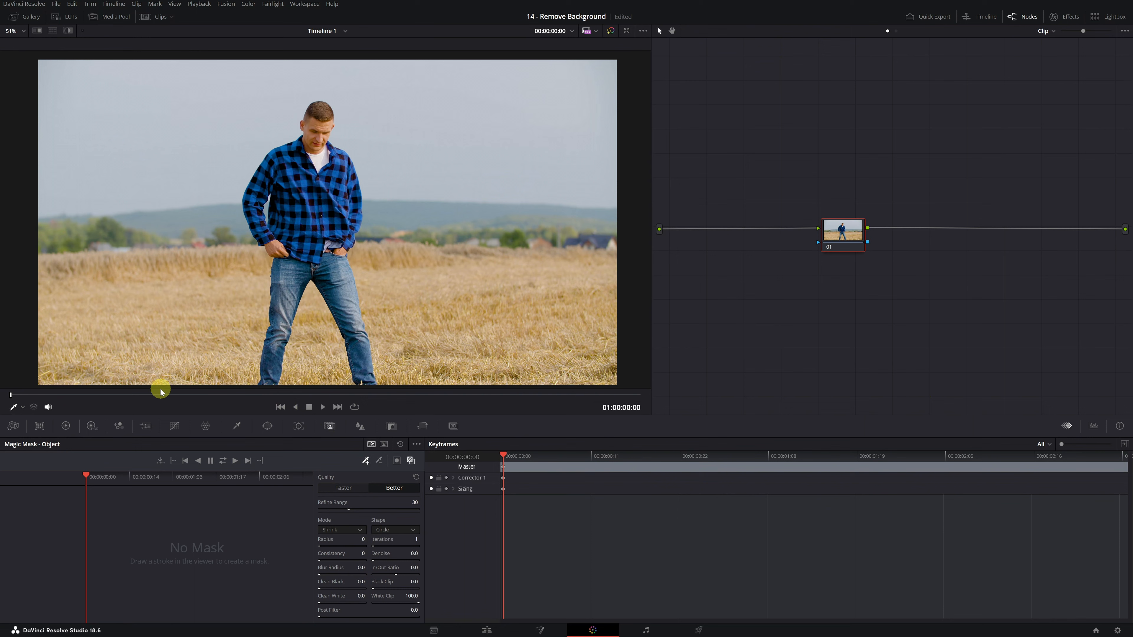
pyautogui.moveTo(30, 397); pyautogui.dragTo(196, 398)
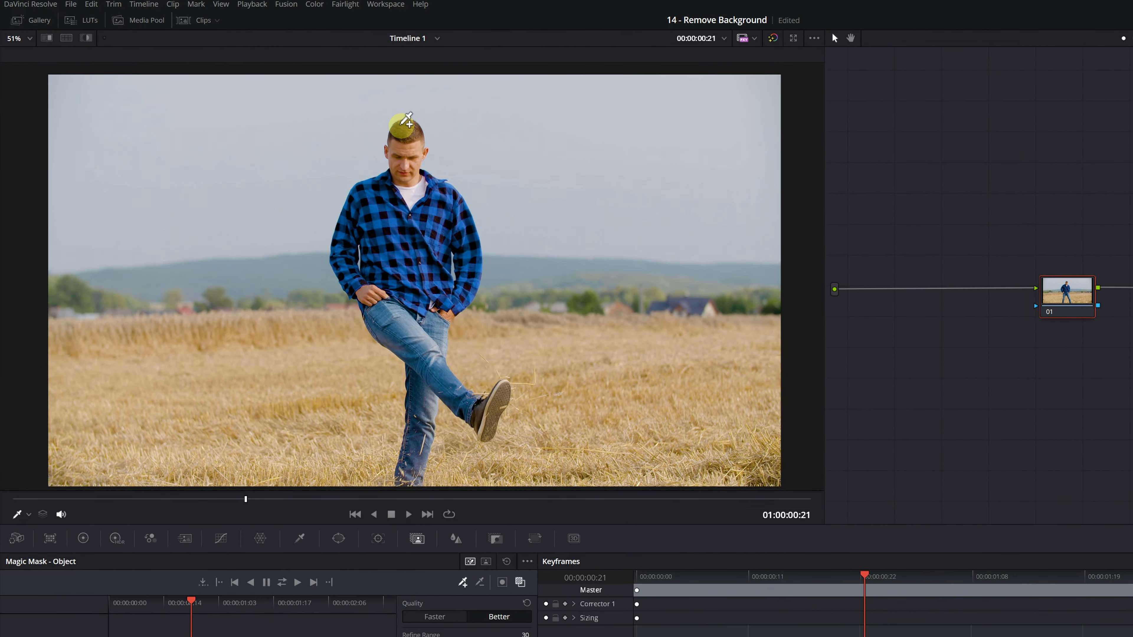
pyautogui.moveTo(402, 127)
pyautogui.mouseDown()
pyautogui.moveTo(465, 227)
pyautogui.moveTo(469, 271)
pyautogui.moveTo(454, 300)
pyautogui.moveTo(438, 304)
pyautogui.moveTo(435, 255)
pyautogui.moveTo(400, 205)
pyautogui.moveTo(371, 202)
pyautogui.moveTo(349, 218)
pyautogui.moveTo(344, 262)
pyautogui.moveTo(375, 285)
pyautogui.moveTo(370, 236)
pyautogui.moveTo(402, 236)
pyautogui.moveTo(403, 283)
pyautogui.moveTo(381, 306)
pyautogui.moveTo(392, 327)
pyautogui.moveTo(485, 414)
pyautogui.moveTo(506, 391)
pyautogui.moveTo(488, 427)
pyautogui.moveTo(445, 392)
pyautogui.moveTo(436, 320)
pyautogui.moveTo(416, 303)
pyautogui.moveTo(416, 430)
pyautogui.moveTo(398, 486)
pyautogui.mouseUp()
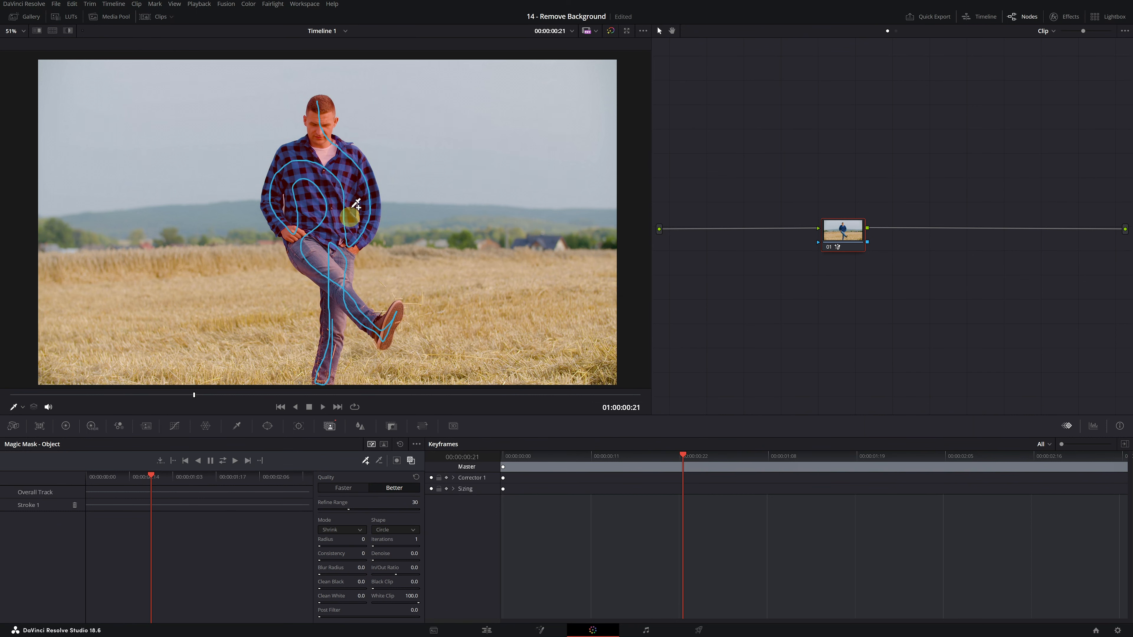
# Subtract the background gaps between the man's arms and torso from the mask with short strokes on both sides
pyautogui.scroll(5, 354, 206)
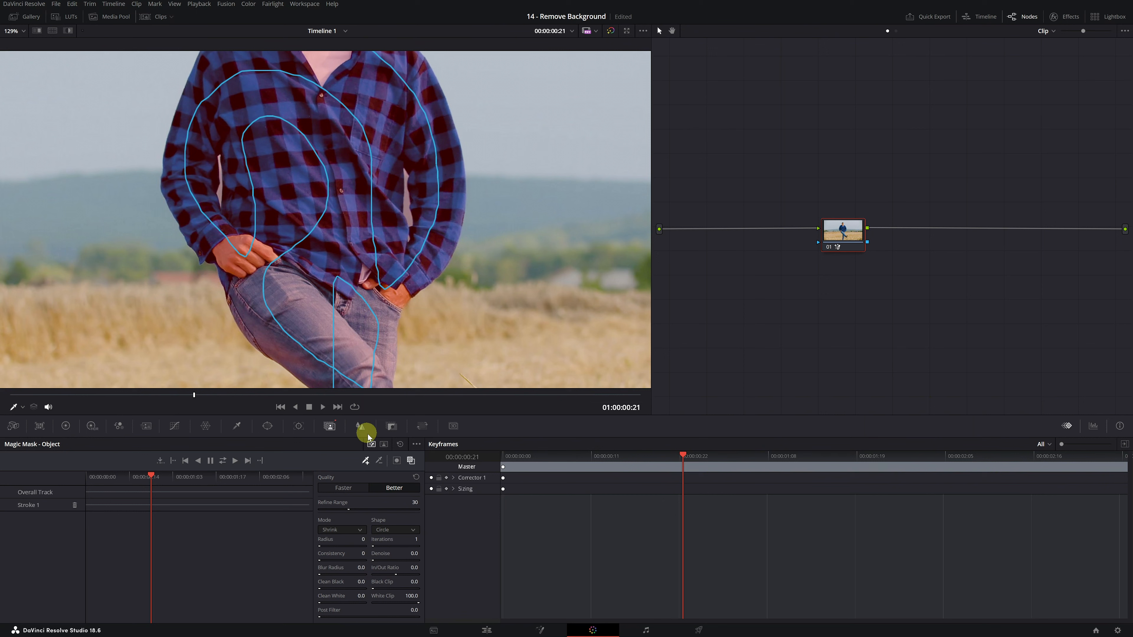
pyautogui.click(379, 464)
pyautogui.moveTo(405, 179); pyautogui.dragTo(408, 212)
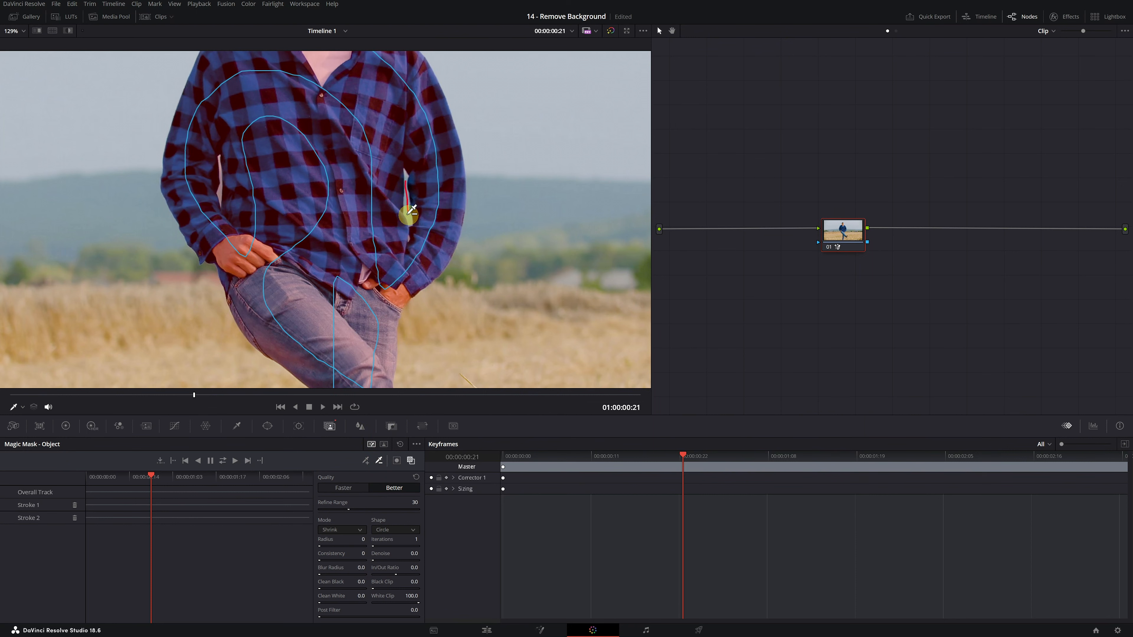
pyautogui.click(219, 166)
pyautogui.click(220, 195)
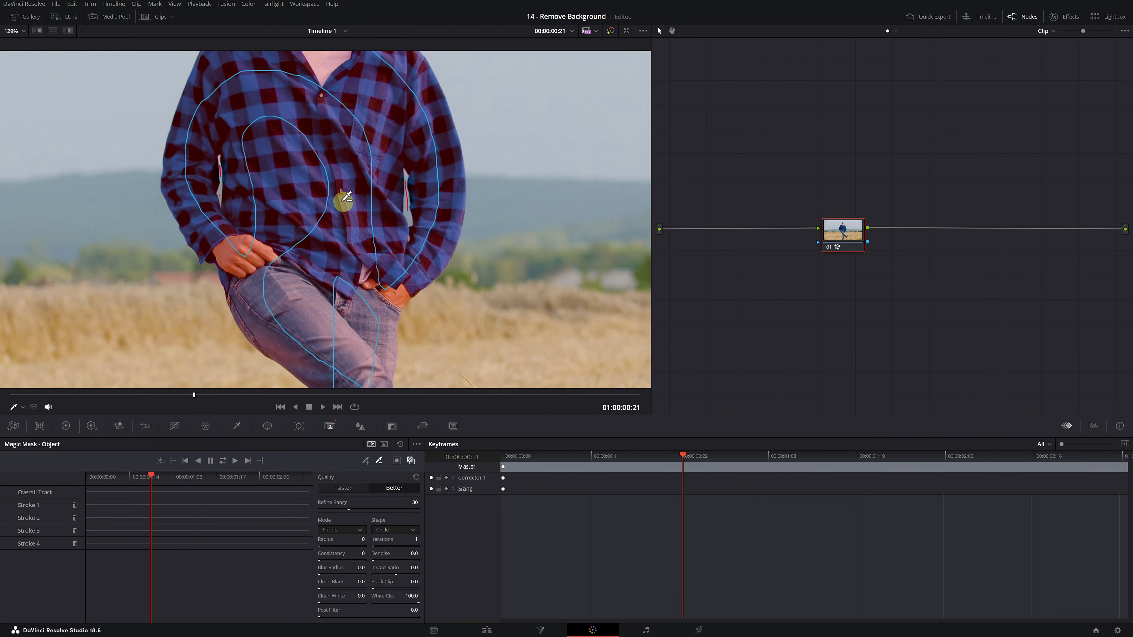
pyautogui.scroll(-3, 344, 199)
pyautogui.scroll(-1, 344, 198)
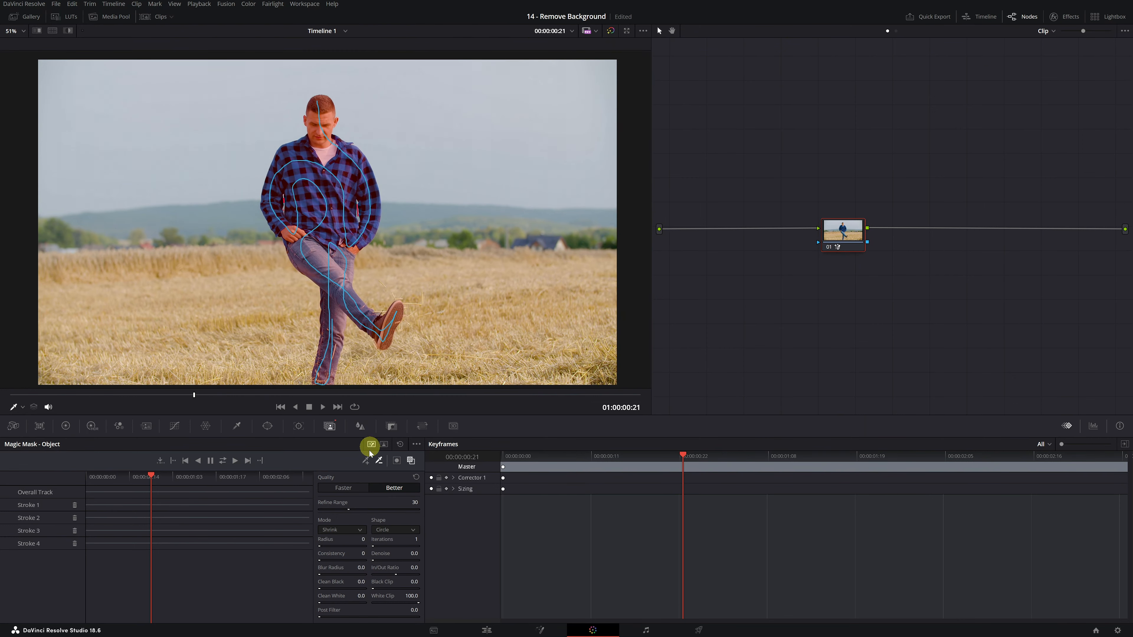
# Return to adding strokes, track the mask forward and in reverse across the clip, and hide the mask overlay
pyautogui.click(366, 461)
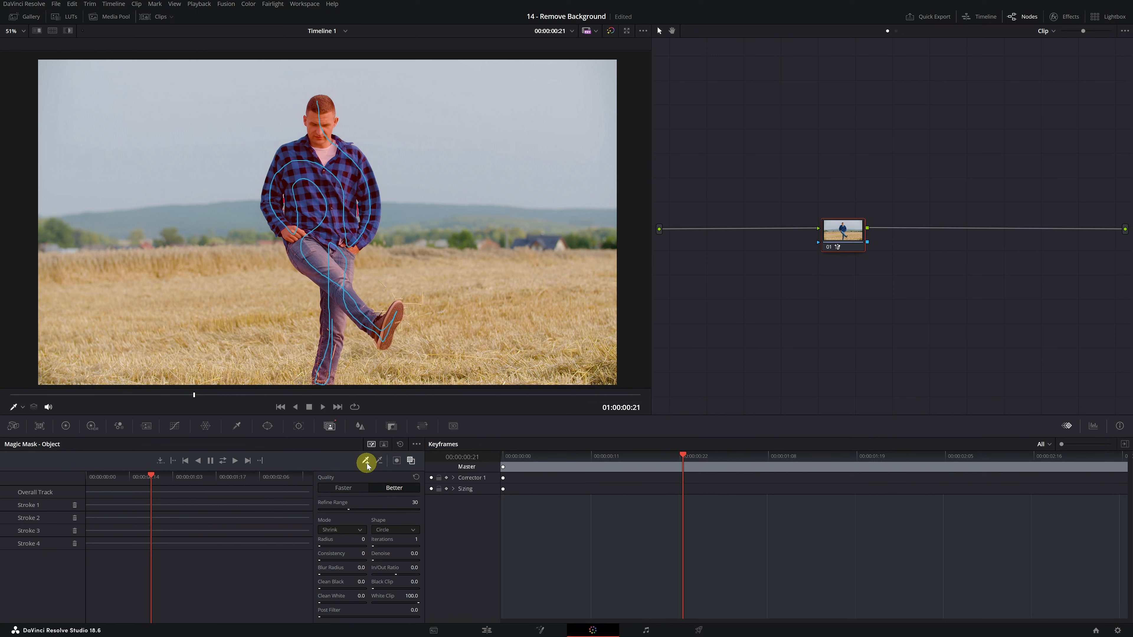
pyautogui.click(223, 461)
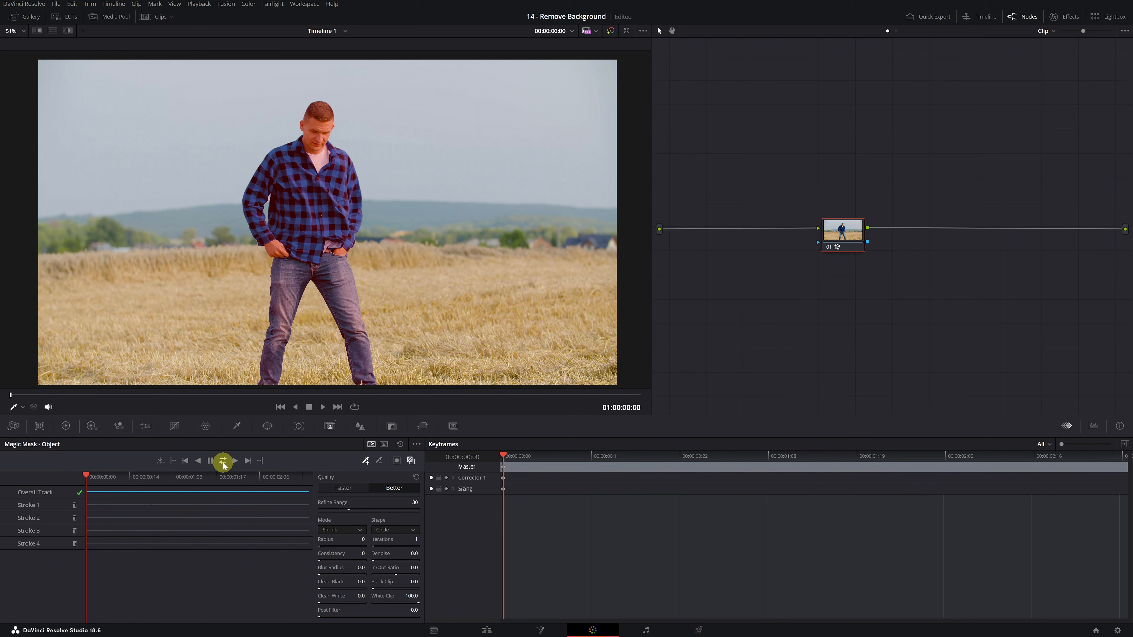
pyautogui.click(411, 461)
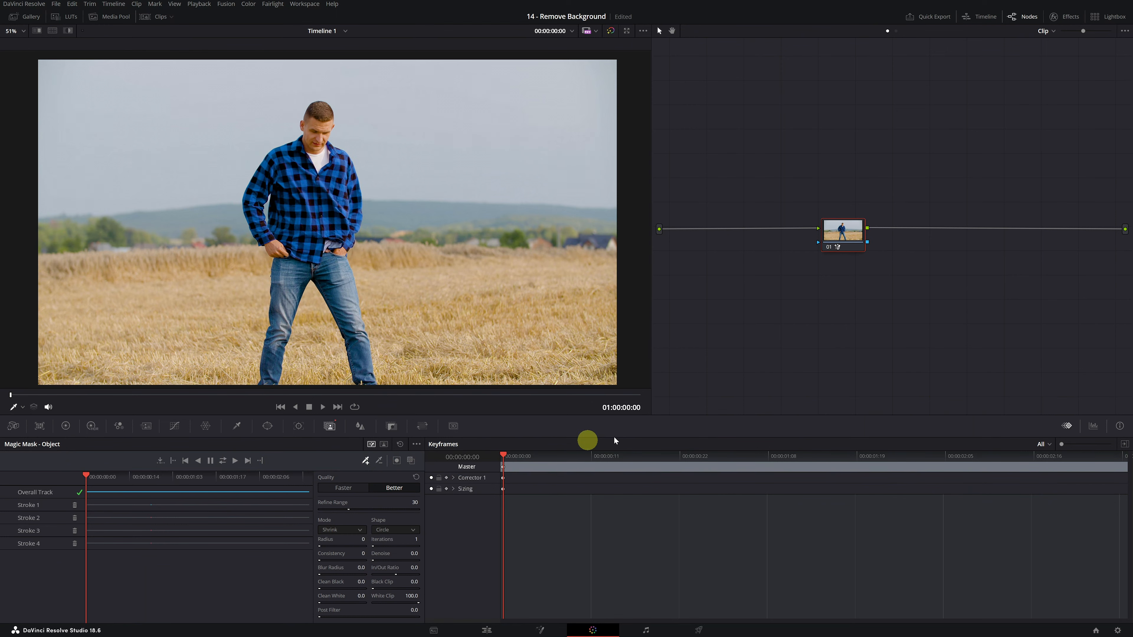
# Add an alpha output to the node graph and connect node 01's alpha output to it
pyautogui.rightClick(889, 334)
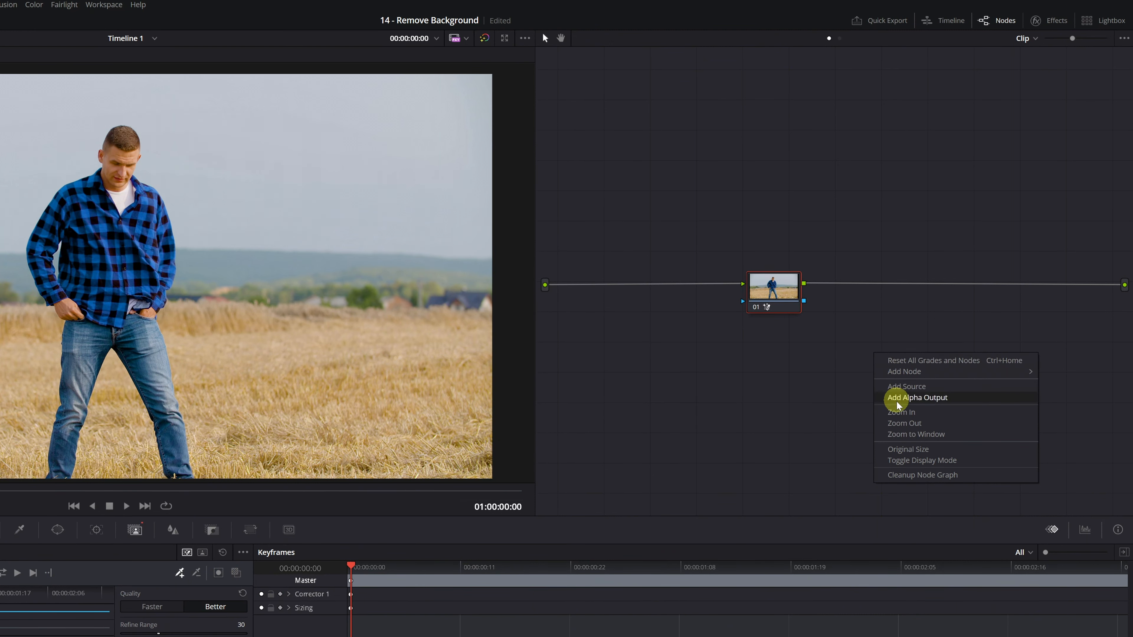
pyautogui.click(934, 404)
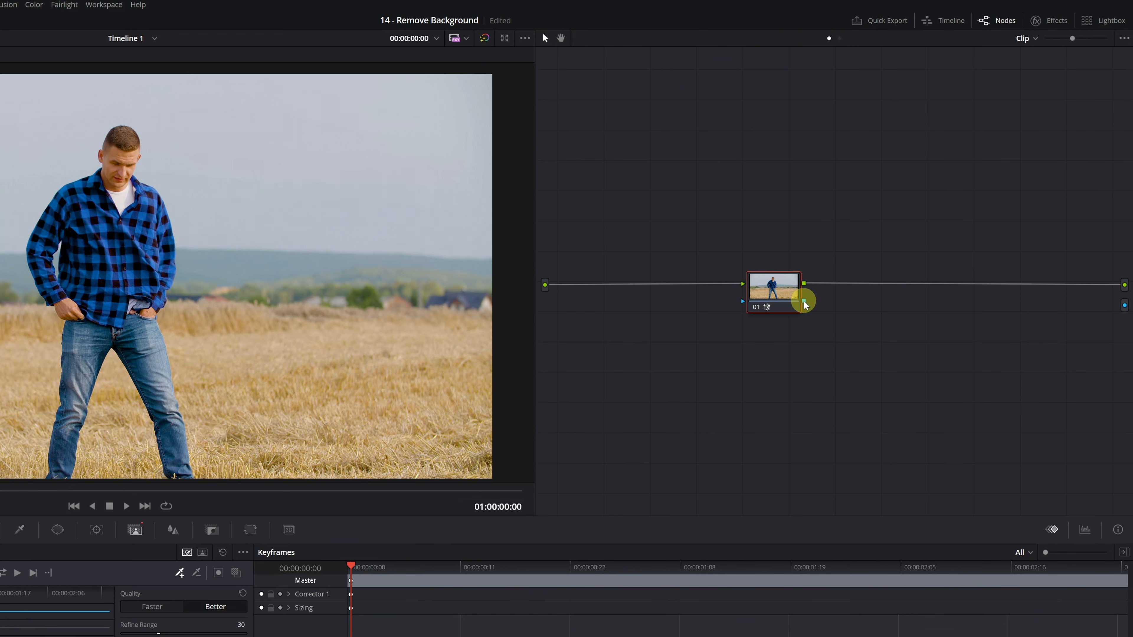
pyautogui.moveTo(813, 297); pyautogui.dragTo(1127, 298)
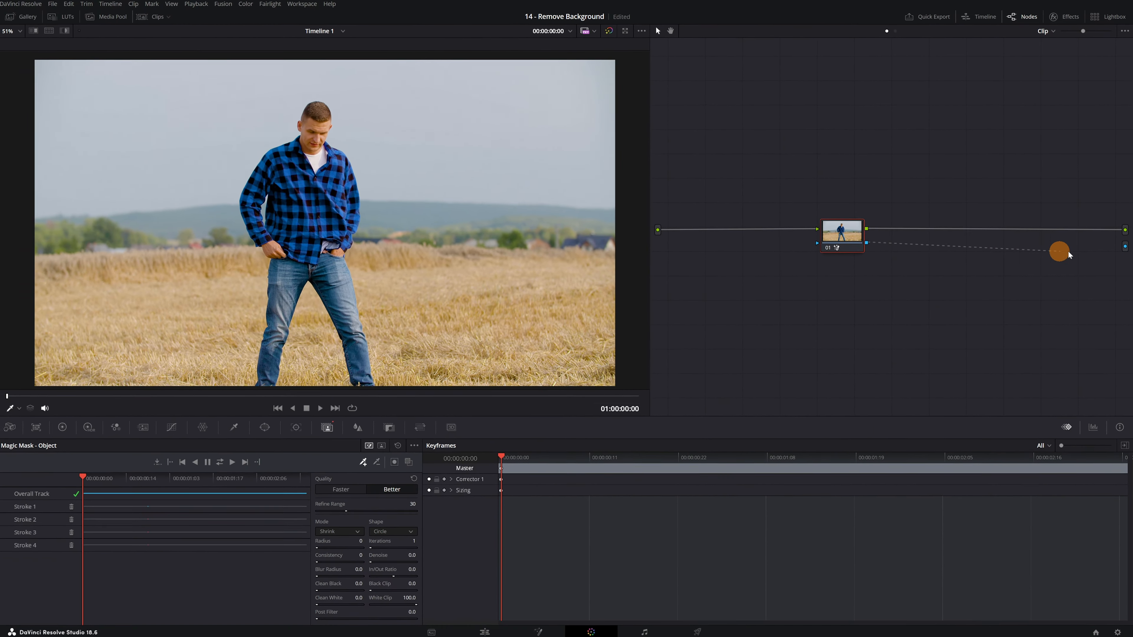
pyautogui.moveTo(1127, 248); pyautogui.dragTo(1127, 248)
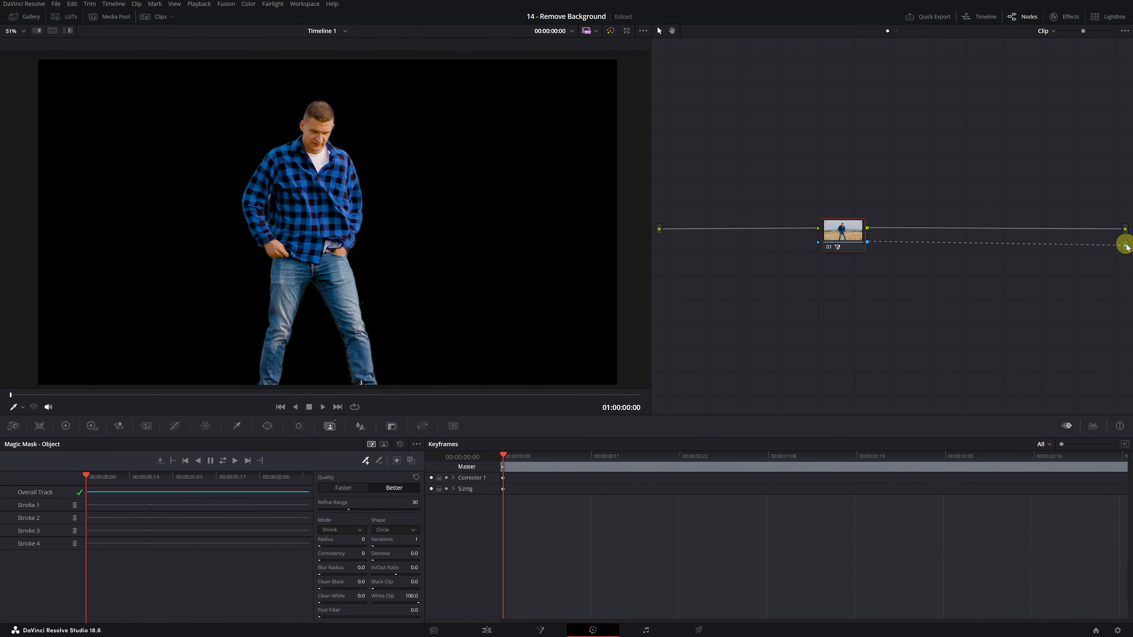
# Check the cutout edges around the man's head at 01:00:01:15 and shrink the mask with a Radius of 1
pyautogui.click(350, 354)
pyautogui.moveTo(159, 394); pyautogui.dragTo(359, 380)
pyautogui.scroll(6, 263, 68)
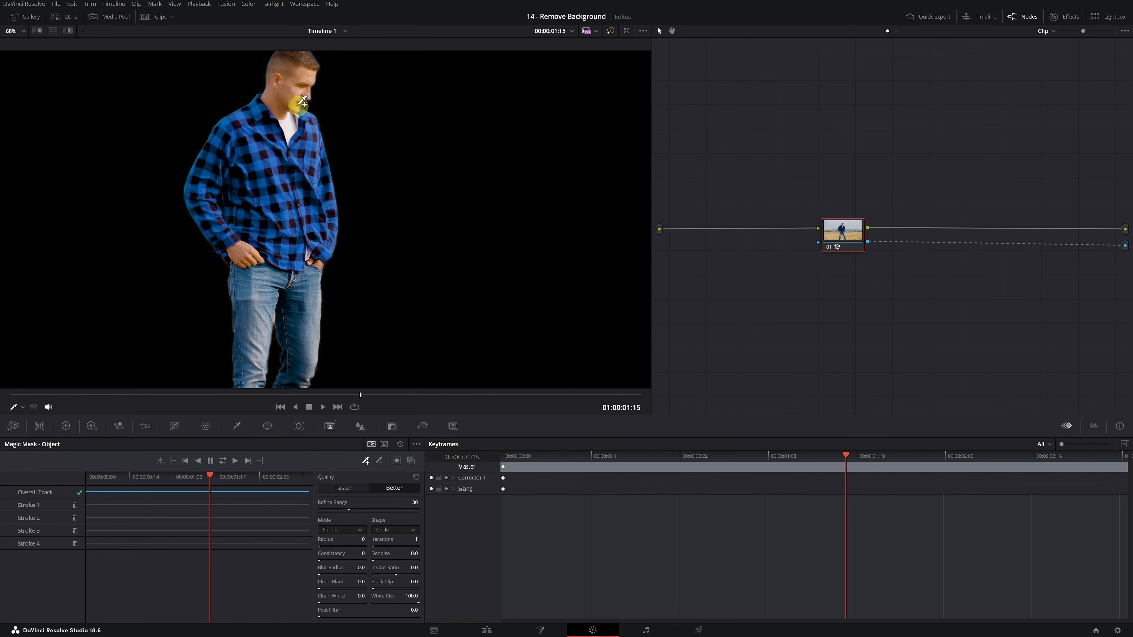
pyautogui.scroll(2, 407, 220)
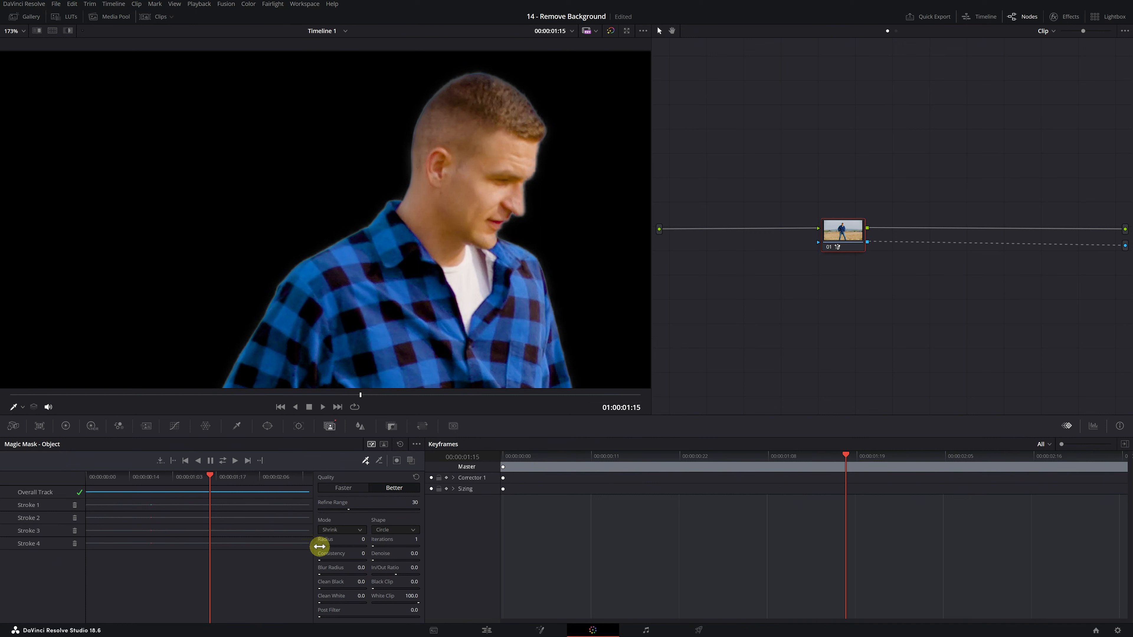
pyautogui.moveTo(320, 547); pyautogui.dragTo(320, 546)
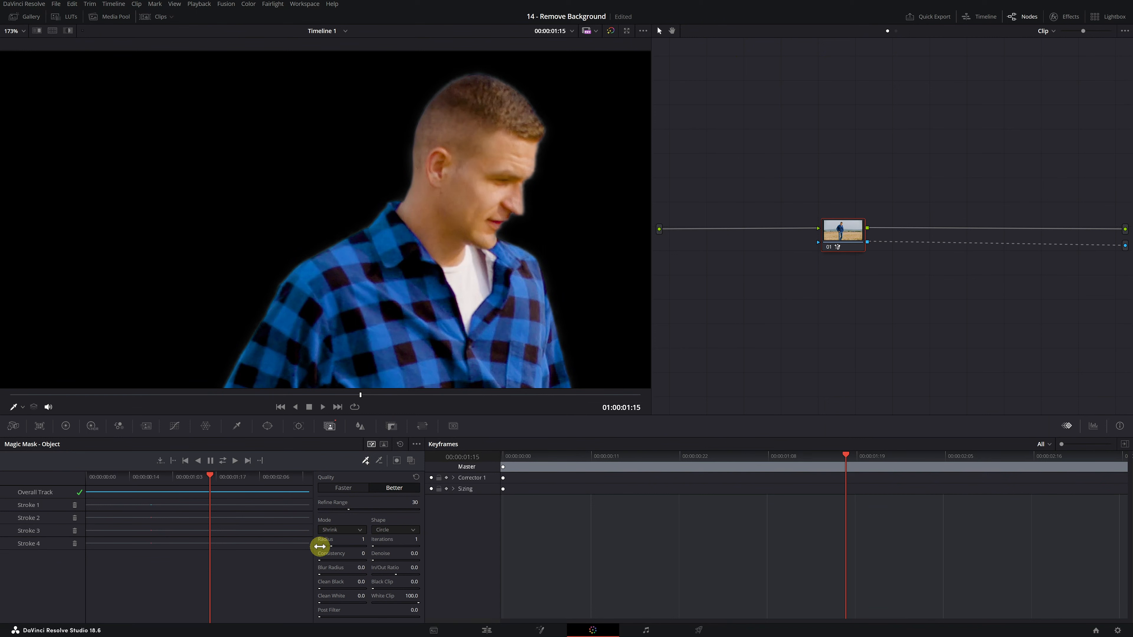
# In the edit timeline, move the man clip up to Video 2 and place the armored vehicle clip beneath it on Video 1
pyautogui.click(485, 630)
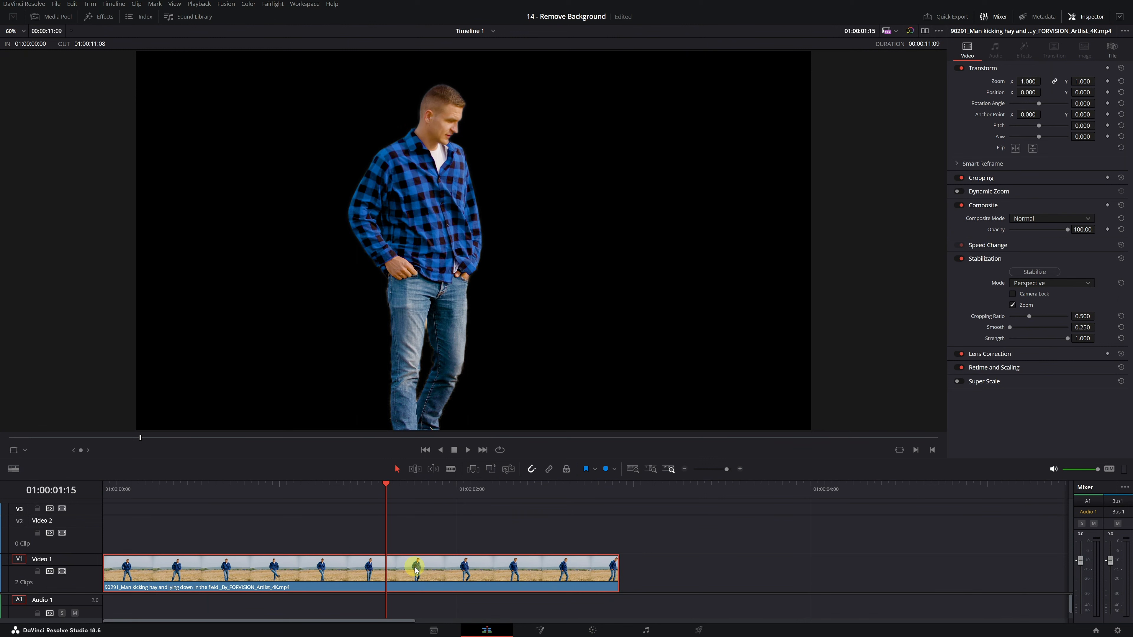
pyautogui.moveTo(414, 566); pyautogui.dragTo(413, 540)
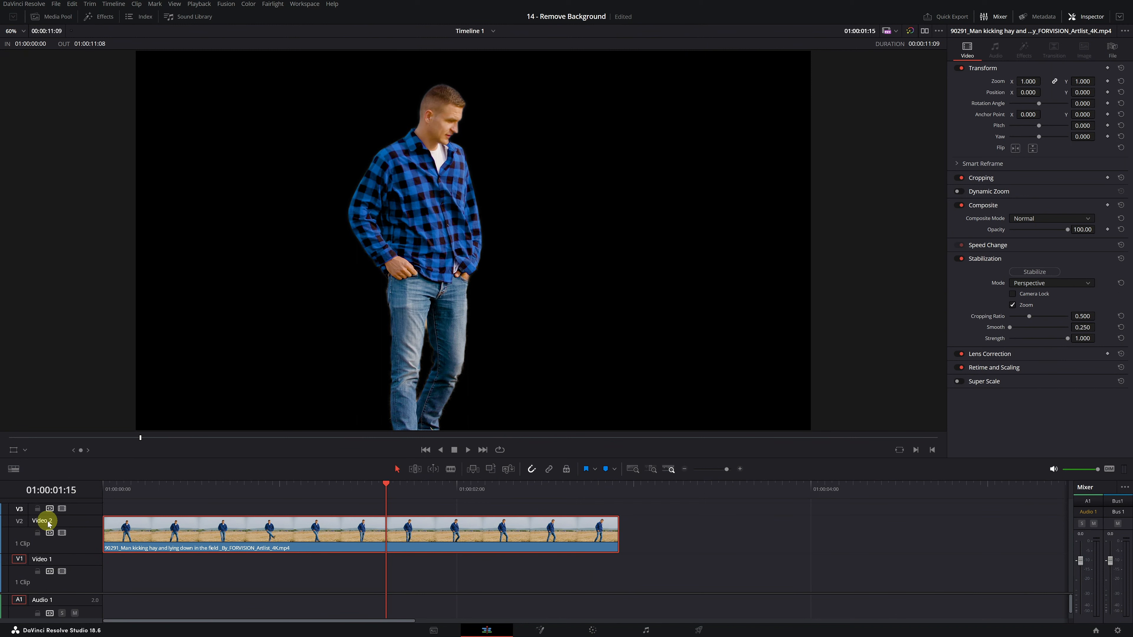
pyautogui.hotkey('ctrl', '-')
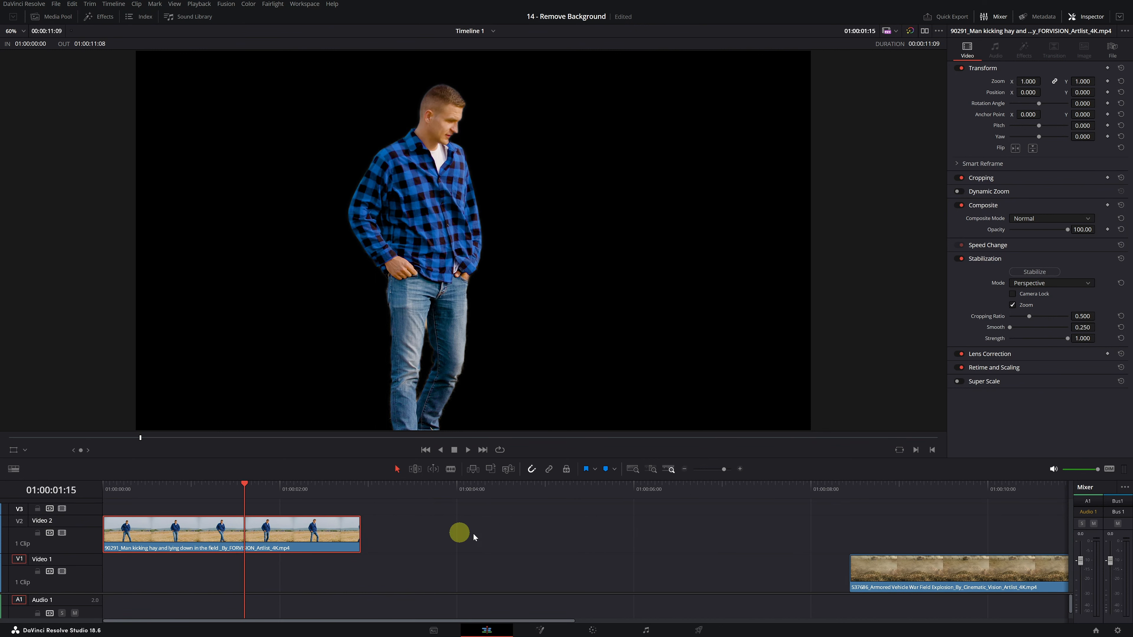
pyautogui.click(949, 577)
pyautogui.moveTo(949, 578); pyautogui.dragTo(174, 580)
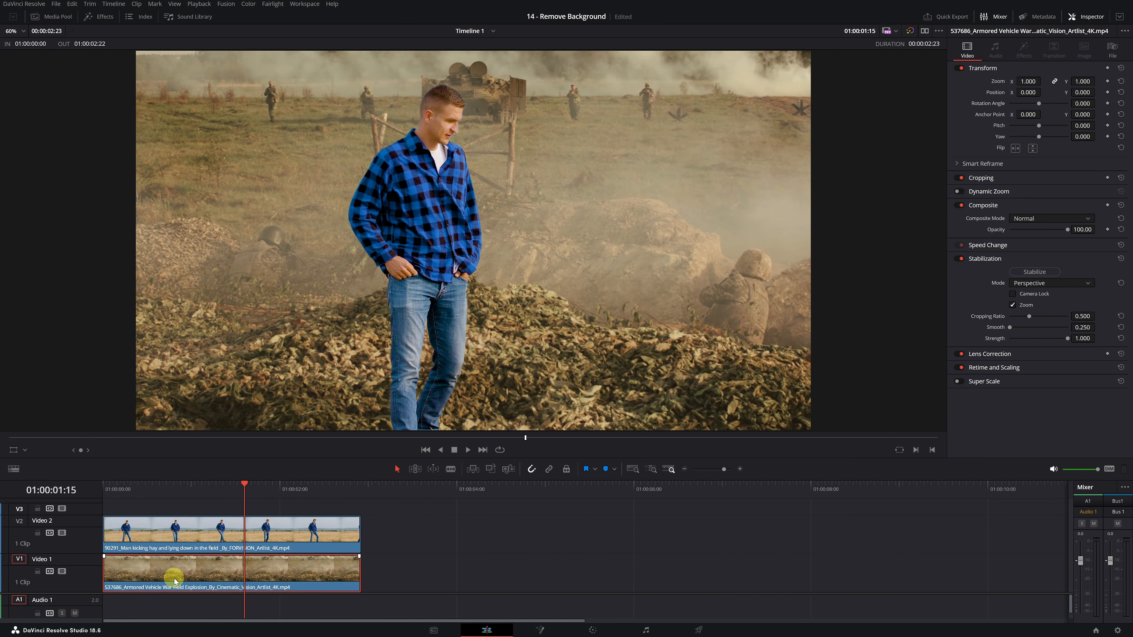
# Scrub through the composite to 01:00:01:13 and set the man clip's zoom to 0.990
pyautogui.moveTo(148, 488); pyautogui.dragTo(237, 491)
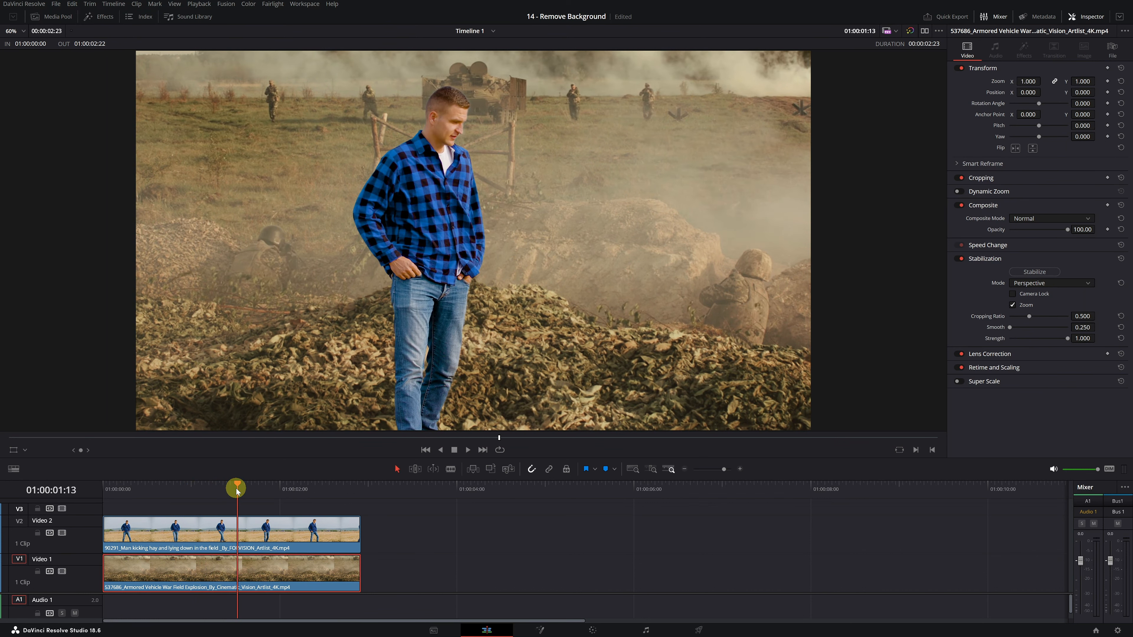
pyautogui.click(227, 530)
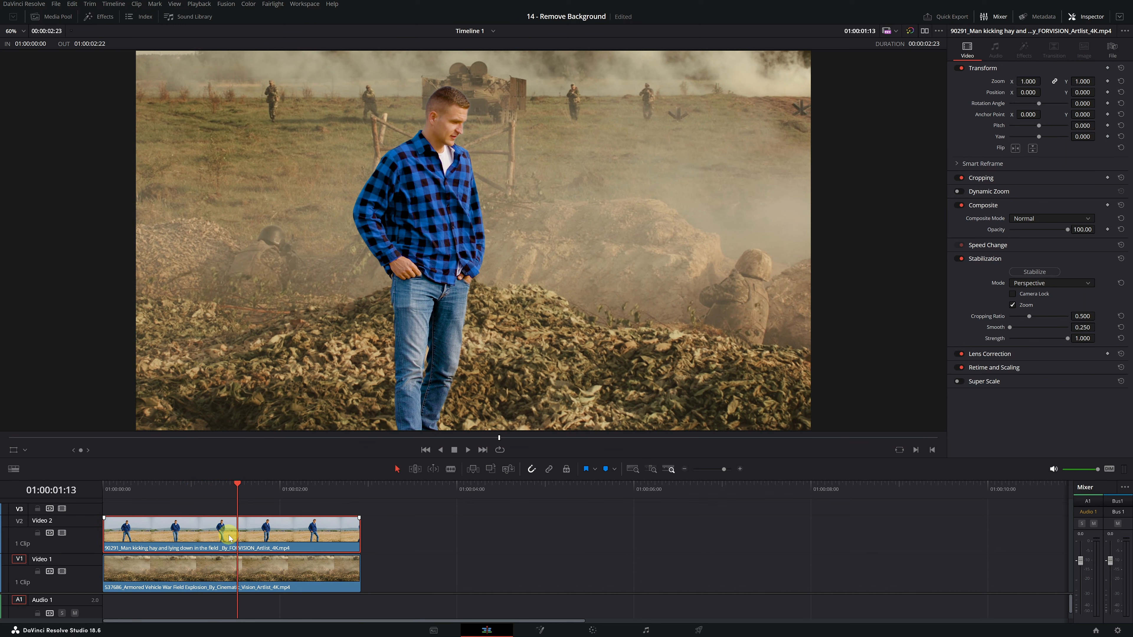
pyautogui.moveTo(1022, 81); pyautogui.dragTo(1027, 81)
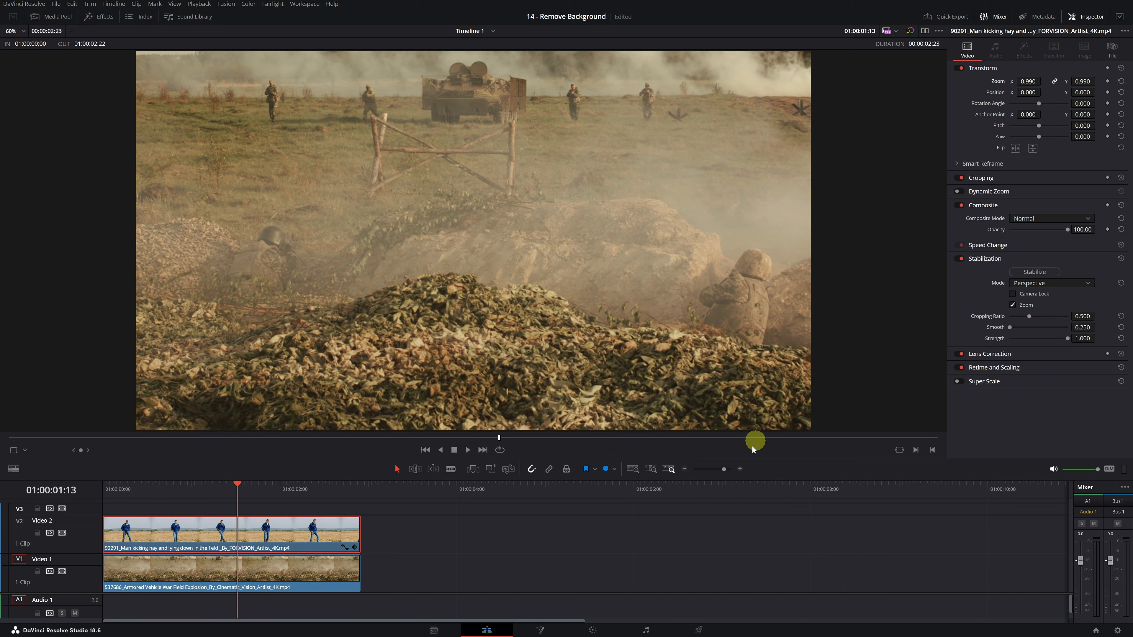
# Return to the man clip's Magic Mask in color grading and go to the stroke frame at 00:00:00:21
pyautogui.click(593, 632)
pyautogui.click(151, 500)
pyautogui.click(150, 478)
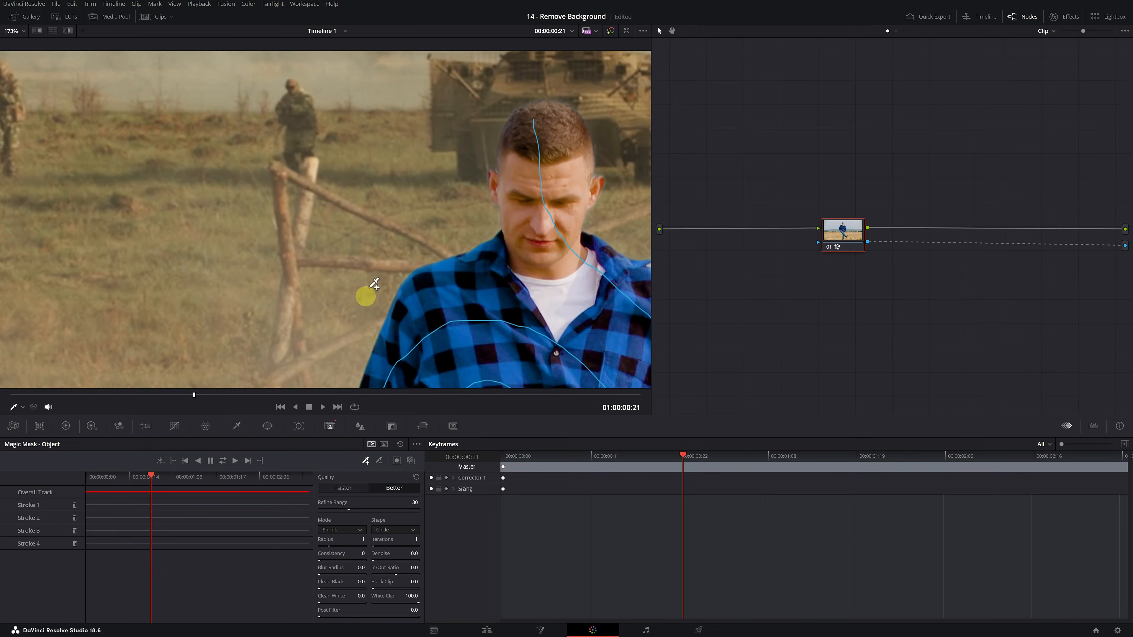
pyautogui.scroll(-6, 383, 263)
pyautogui.scroll(3, 390, 286)
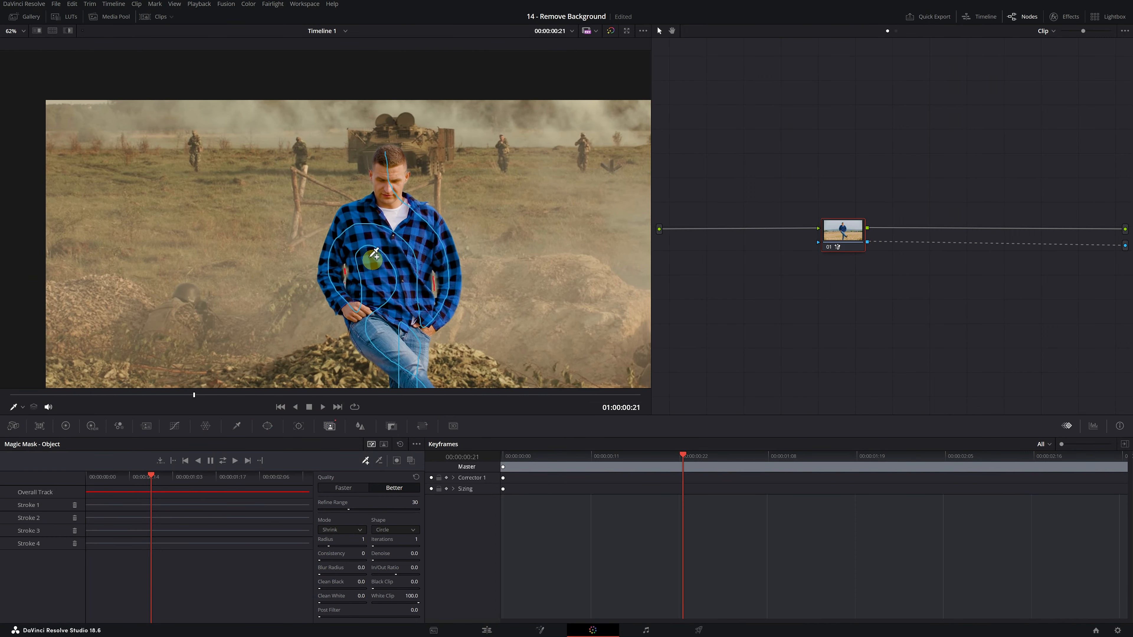